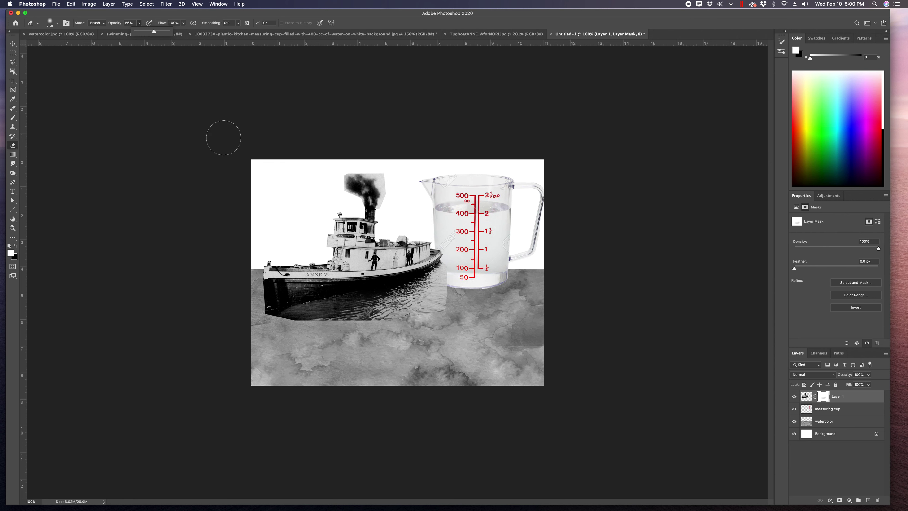
# Erase the hard-edged water beneath the boat on Layer 1's mask and lower the Eraser opacity to 36%.
pyautogui.moveTo(353, 326)
pyautogui.mouseDown()
pyautogui.moveTo(437, 302)
pyautogui.moveTo(345, 325)
pyautogui.moveTo(445, 302)
pyautogui.moveTo(293, 334)
pyautogui.moveTo(363, 329)
pyautogui.moveTo(446, 295)
pyautogui.moveTo(407, 316)
pyautogui.moveTo(347, 333)
pyautogui.mouseUp()
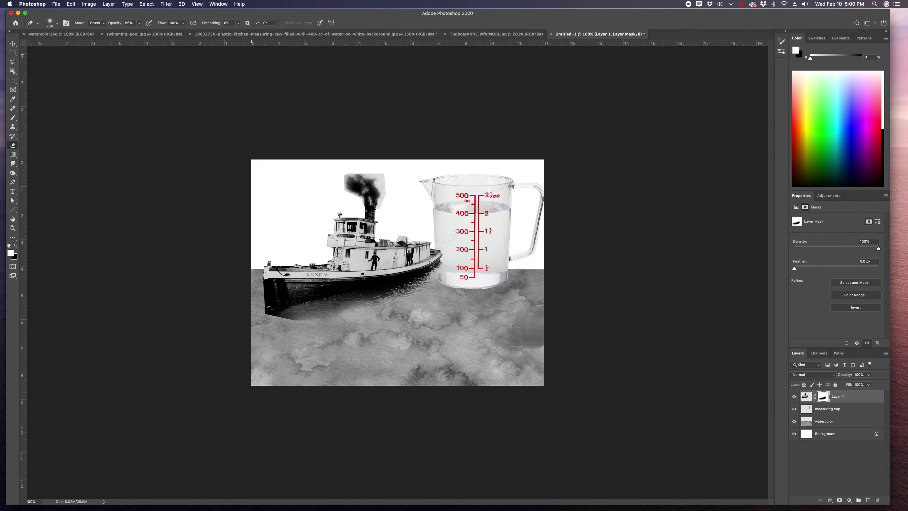
pyautogui.click(139, 23)
pyautogui.moveTo(133, 32); pyautogui.dragTo(132, 32)
# Shrink the mask-painting Brush substantially and raise its opacity to 37%.
pyautogui.press('b')
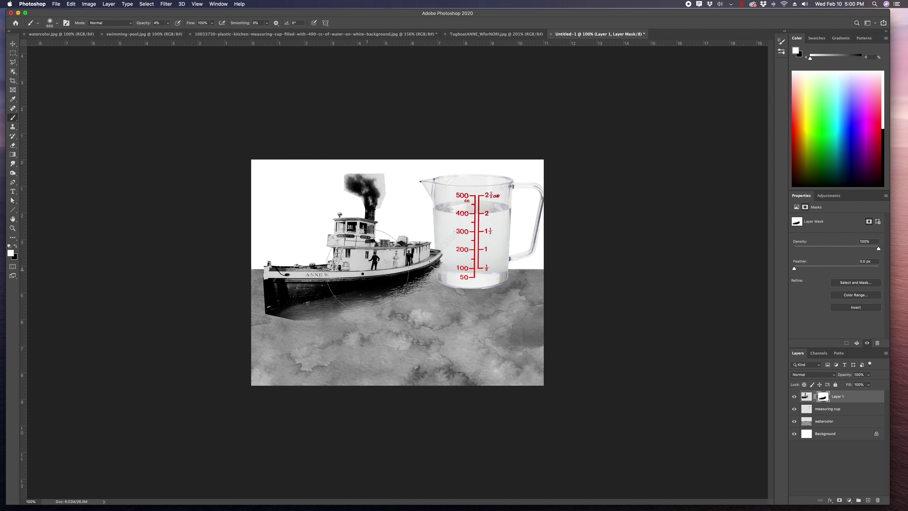
pyautogui.press('[')
pyautogui.press('[')
pyautogui.press('[')
pyautogui.press('[')
pyautogui.press('[')
pyautogui.press('[')
pyautogui.press('[')
pyautogui.click(168, 23)
pyautogui.moveTo(168, 32); pyautogui.dragTo(178, 32)
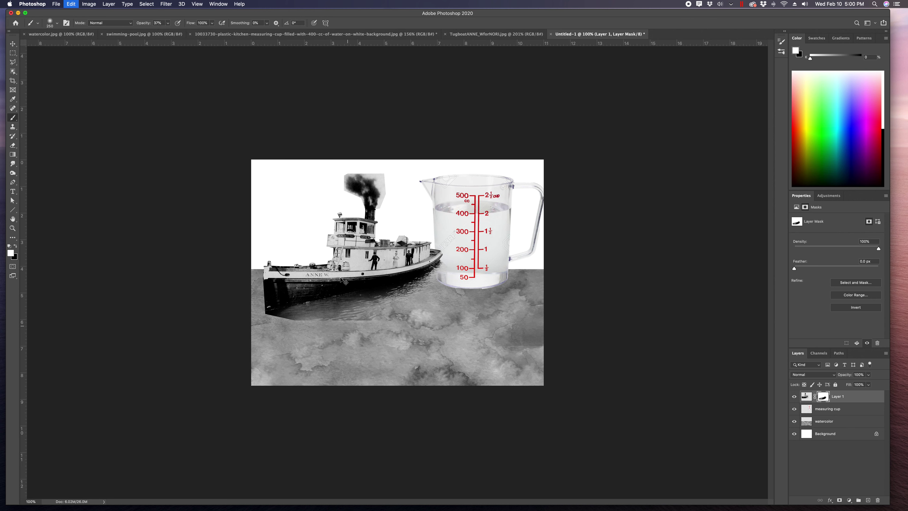
# Lower the Brush opacity to 9% and lightly paint the water back in on the mask beneath the boat's stern.
pyautogui.click(168, 23)
pyautogui.moveTo(168, 31); pyautogui.dragTo(158, 32)
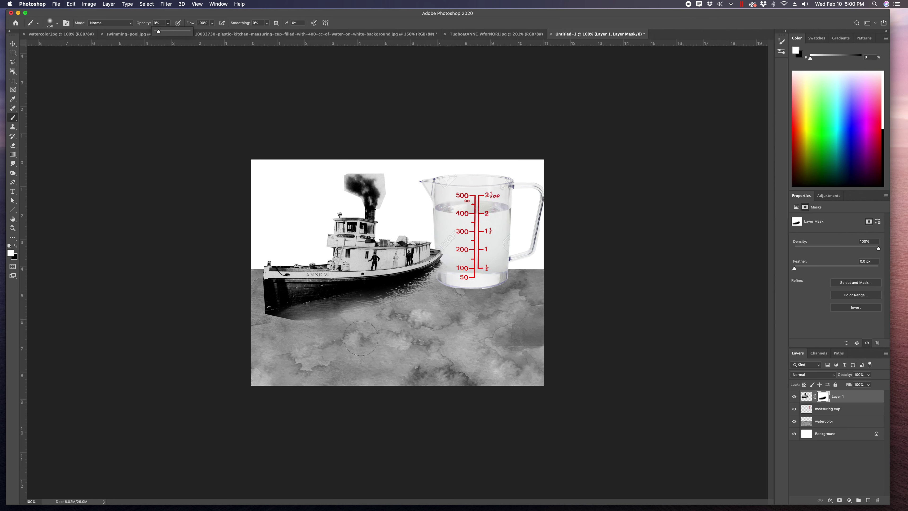
pyautogui.moveTo(424, 297)
pyautogui.mouseDown()
pyautogui.moveTo(455, 277)
pyautogui.moveTo(441, 271)
pyautogui.moveTo(430, 302)
pyautogui.mouseUp()
# Erase the grey background around the chimney smoke on the layer mask, refining the smoke's outline with a smaller Eraser.
pyautogui.press('e')
pyautogui.moveTo(395, 188)
pyautogui.mouseDown()
pyautogui.moveTo(386, 171)
pyautogui.moveTo(399, 202)
pyautogui.moveTo(394, 171)
pyautogui.moveTo(402, 184)
pyautogui.moveTo(398, 172)
pyautogui.moveTo(396, 208)
pyautogui.moveTo(399, 175)
pyautogui.mouseUp()
pyautogui.press('[')
pyautogui.press('[')
pyautogui.press('[')
pyautogui.press('[')
pyautogui.press('[')
pyautogui.press('[')
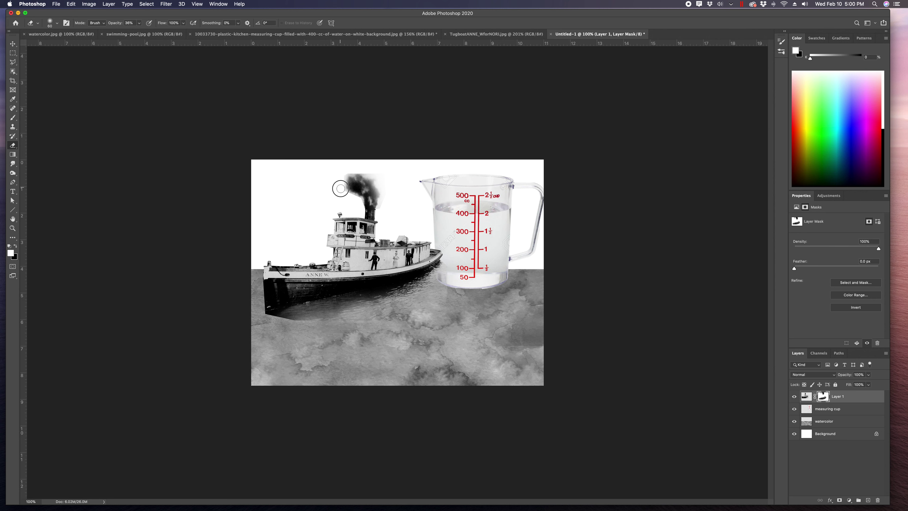
pyautogui.moveTo(353, 198)
pyautogui.mouseDown()
pyautogui.moveTo(343, 170)
pyautogui.moveTo(343, 186)
pyautogui.moveTo(364, 206)
pyautogui.moveTo(344, 184)
pyautogui.moveTo(348, 170)
pyautogui.moveTo(370, 176)
pyautogui.moveTo(367, 168)
pyautogui.moveTo(385, 199)
pyautogui.moveTo(379, 212)
pyautogui.moveTo(386, 183)
pyautogui.moveTo(366, 170)
pyautogui.moveTo(348, 174)
pyautogui.moveTo(365, 173)
pyautogui.moveTo(339, 181)
pyautogui.moveTo(359, 197)
pyautogui.mouseUp()
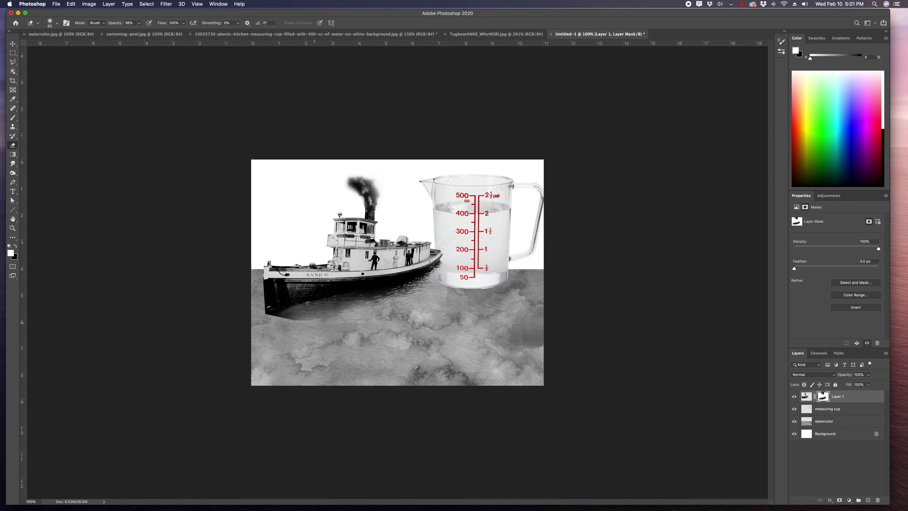
# Rename Layer 1 as tugboat.
pyautogui.press('v')
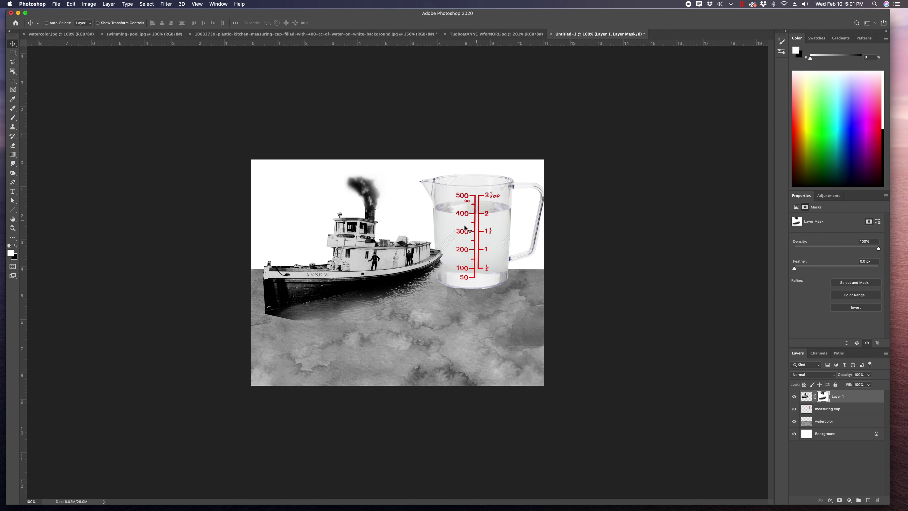
pyautogui.doubleClick(837, 396)
pyautogui.write('tugboat')
pyautogui.press('Return')
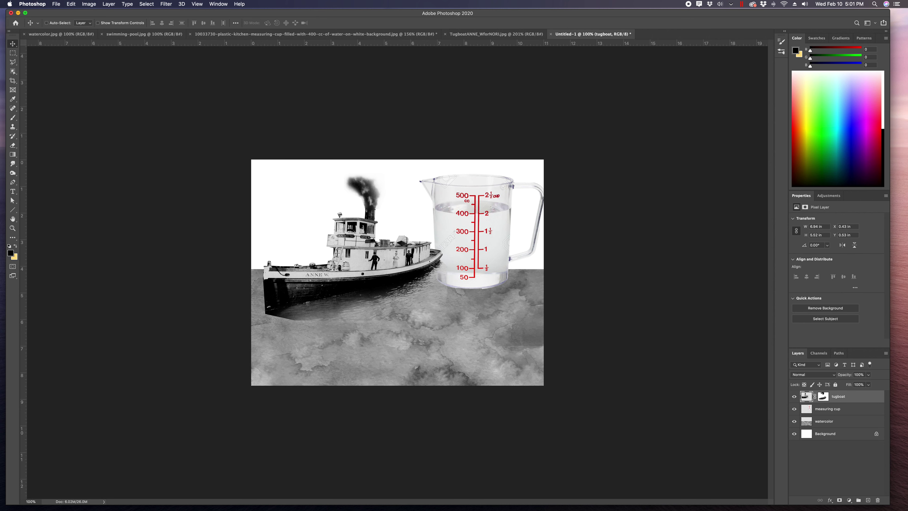
# Enlarge the canvas to 15 inches wide by 10 inches high.
pyautogui.click(84, 5)
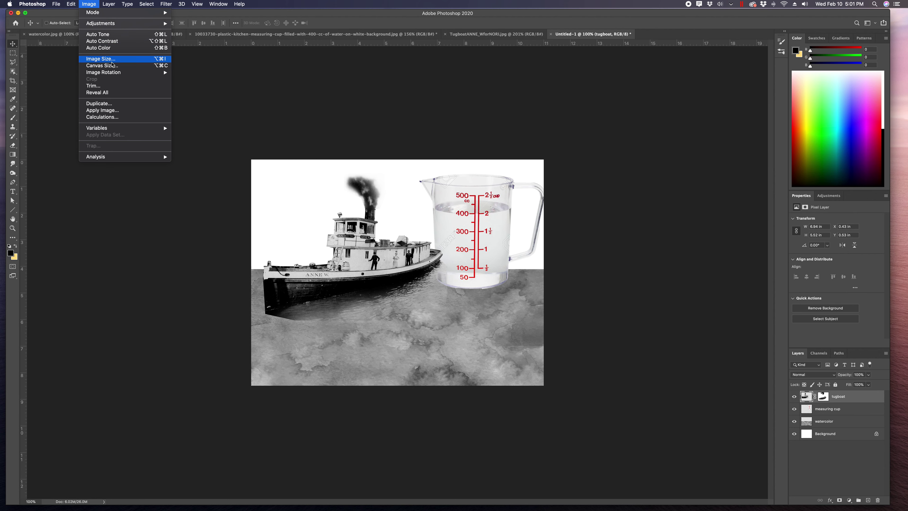
pyautogui.click(102, 66)
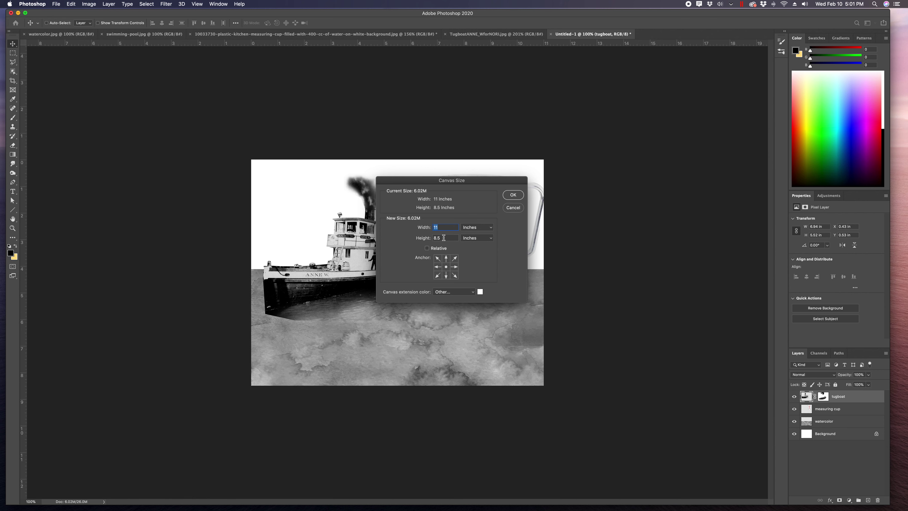
pyautogui.write('15')
pyautogui.press('Tab')
pyautogui.write('10')
pyautogui.click(514, 198)
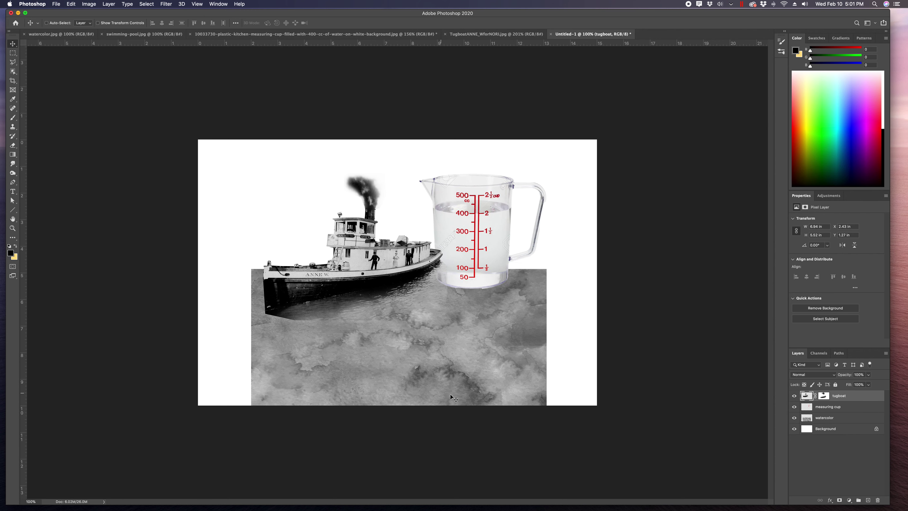
# Stretch the watercolor layer horizontally on both sides so it spans the full canvas width.
pyautogui.click(807, 418)
pyautogui.press('super+t')
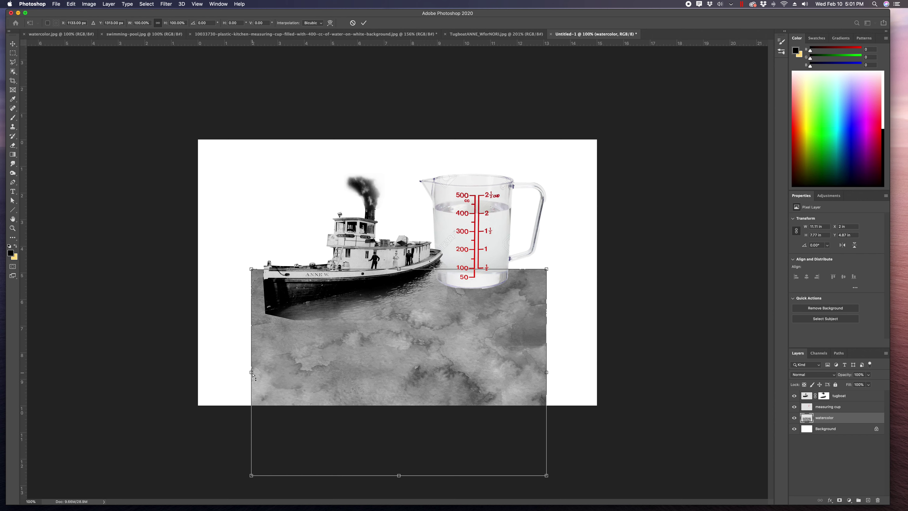
pyautogui.moveTo(252, 372); pyautogui.dragTo(198, 373)
pyautogui.moveTo(546, 372); pyautogui.dragTo(595, 372)
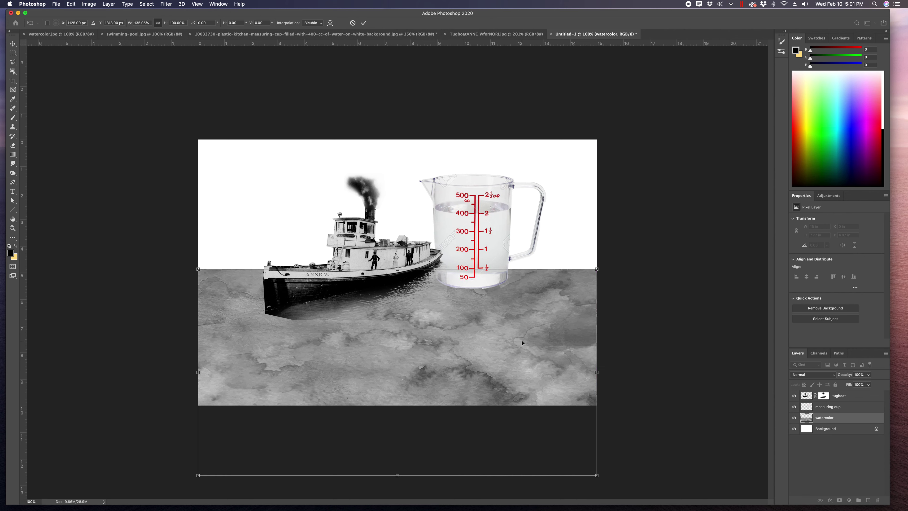
pyautogui.press('Return')
# Move the tugboat to the right side of the canvas and erase the hard water edge beneath its hull on the layer mask.
pyautogui.click(809, 398)
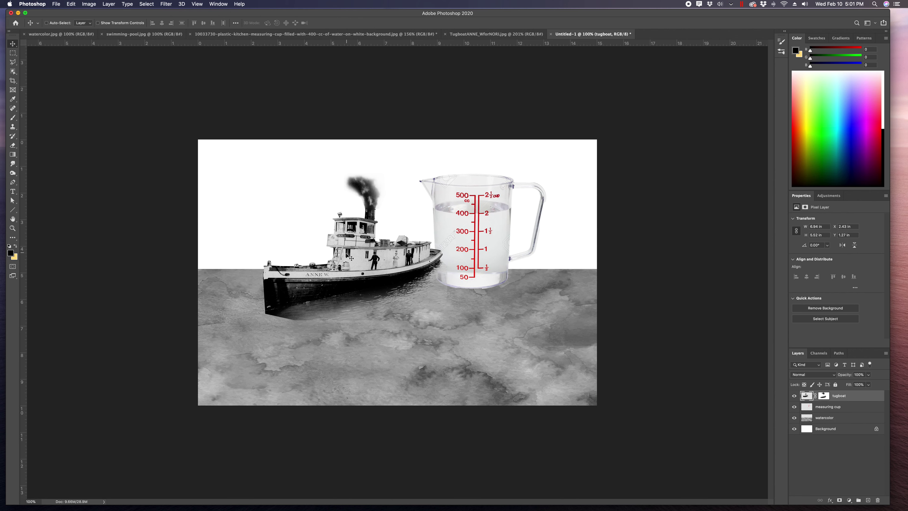
pyautogui.moveTo(362, 272); pyautogui.dragTo(495, 273)
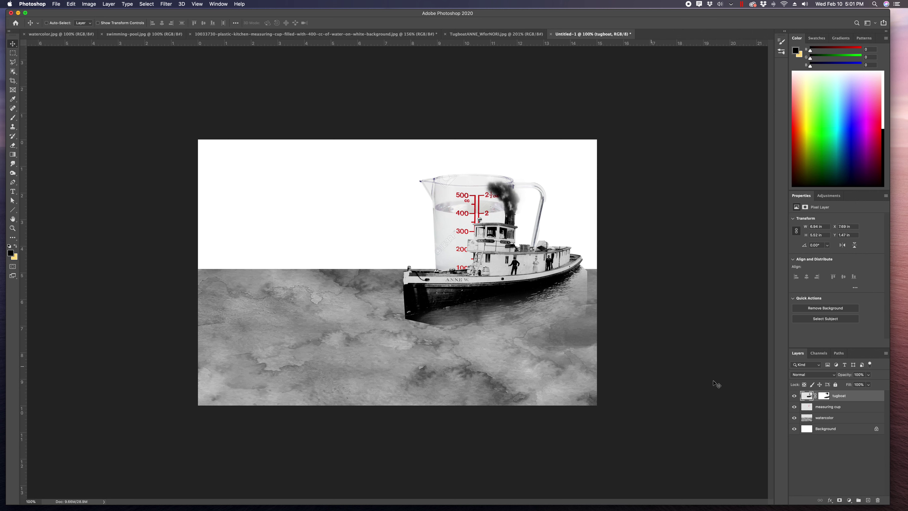
pyautogui.click(823, 395)
pyautogui.press('x')
pyautogui.press('e')
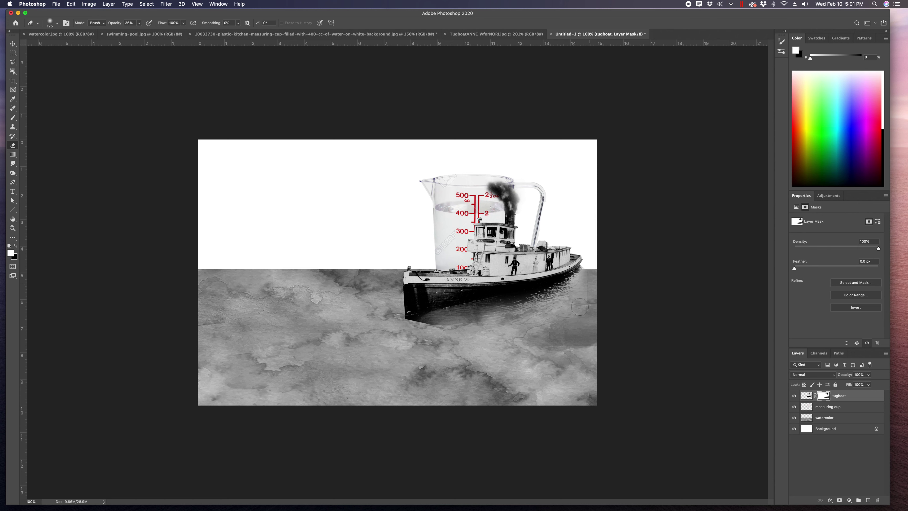
pyautogui.press('v')
pyautogui.moveTo(533, 273); pyautogui.dragTo(535, 277)
pyautogui.press('e')
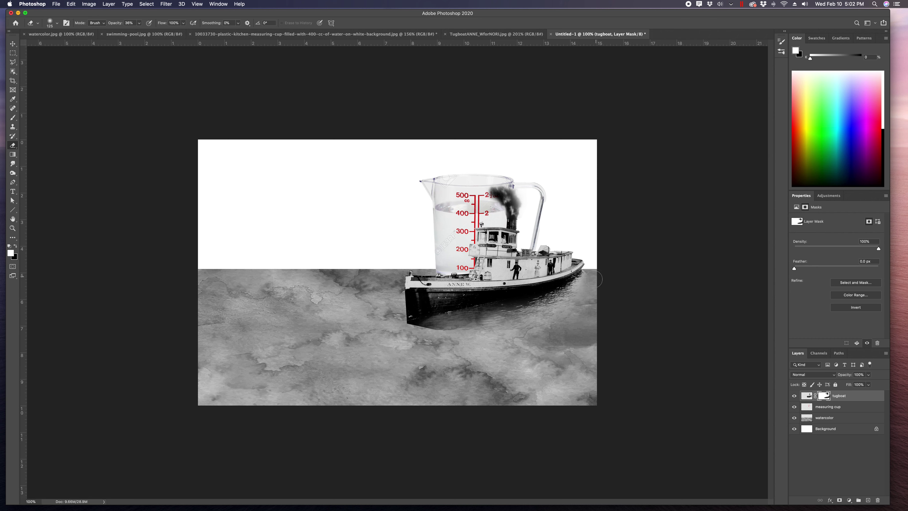
pyautogui.moveTo(408, 332); pyautogui.dragTo(479, 329)
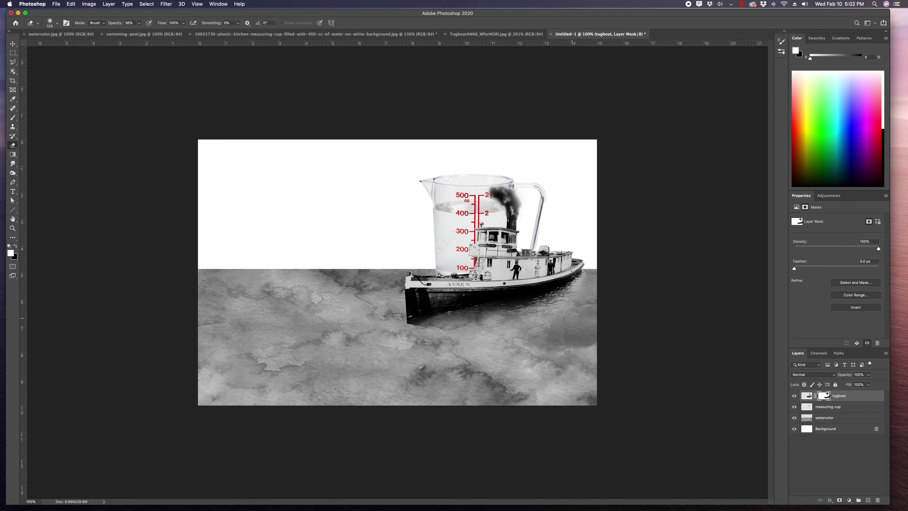
# Move the measuring cup layer to the left side of the canvas.
pyautogui.press('v')
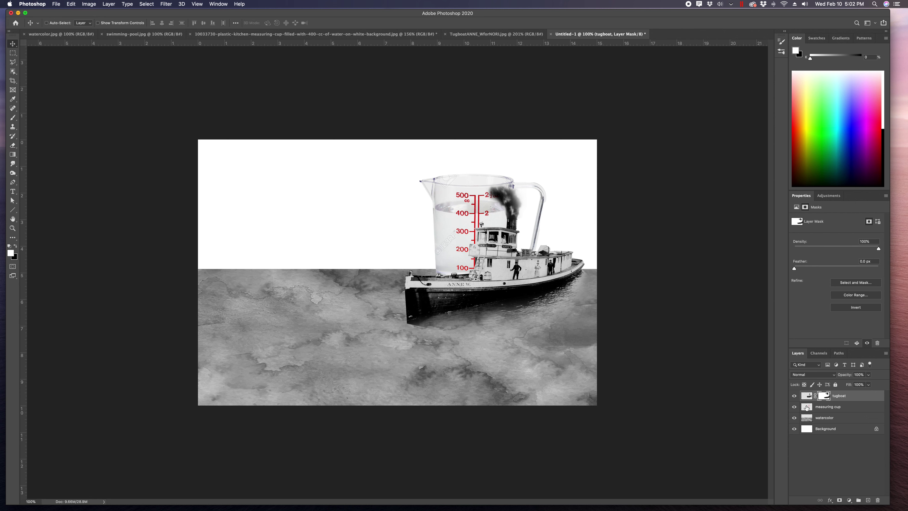
pyautogui.click(806, 407)
pyautogui.moveTo(464, 207); pyautogui.dragTo(283, 217)
# Try flipping the measuring cup horizontally and tilting it clockwise toward the tugboat.
pyautogui.press('super+t')
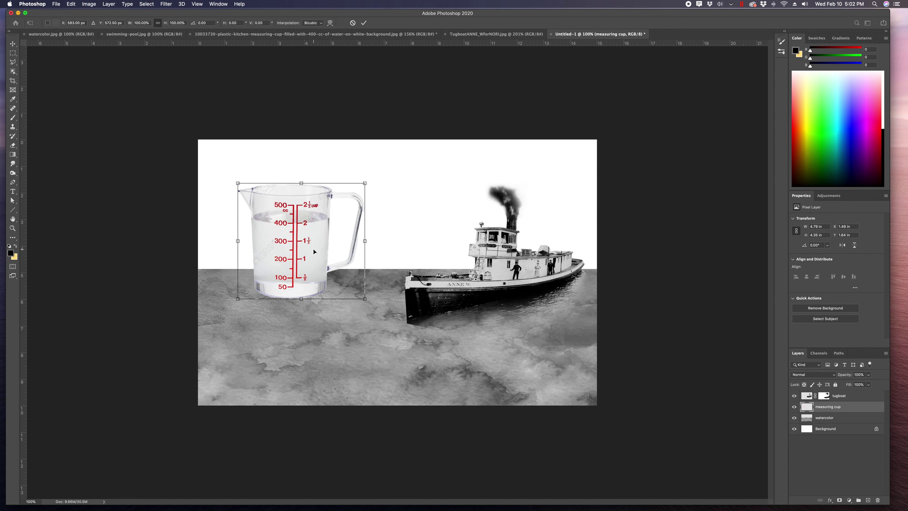
pyautogui.rightClick(313, 251)
pyautogui.click(349, 372)
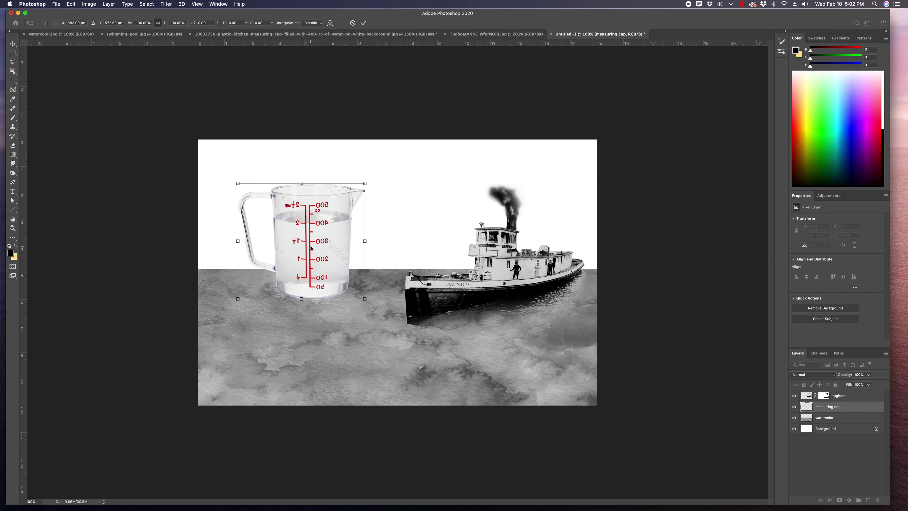
pyautogui.moveTo(372, 182); pyautogui.dragTo(404, 234)
pyautogui.press('Return')
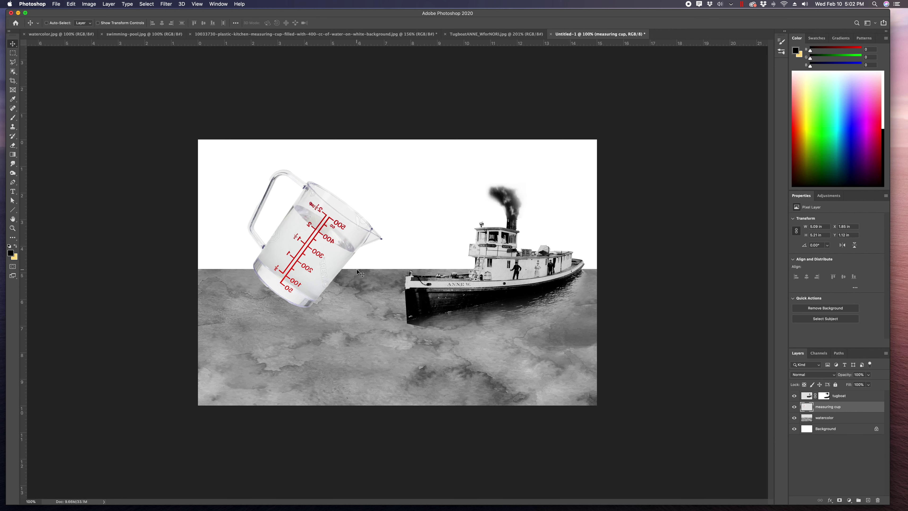
# Undo the measuring cup's flip, tilt and move, and place it upright on the left side of the canvas again.
pyautogui.press('super')
pyautogui.press('super+z')
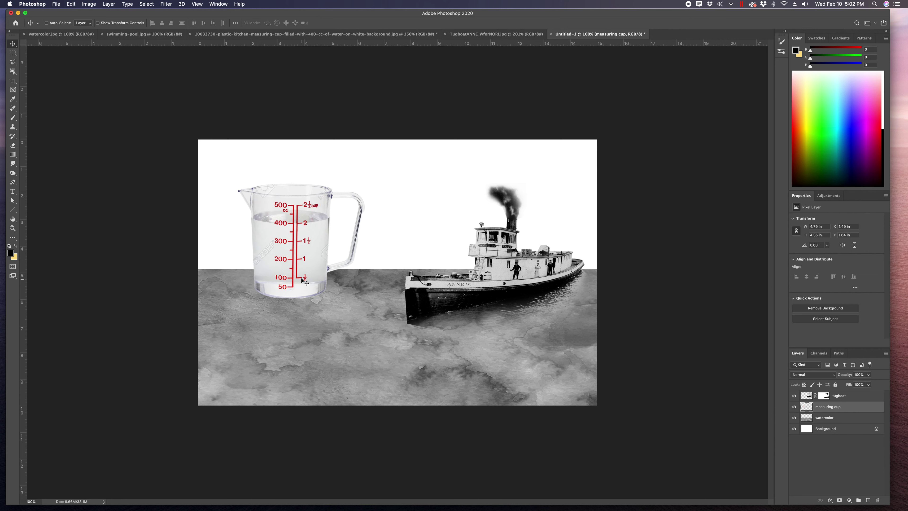
pyautogui.press('super+z')
pyautogui.moveTo(457, 228); pyautogui.dragTo(281, 241)
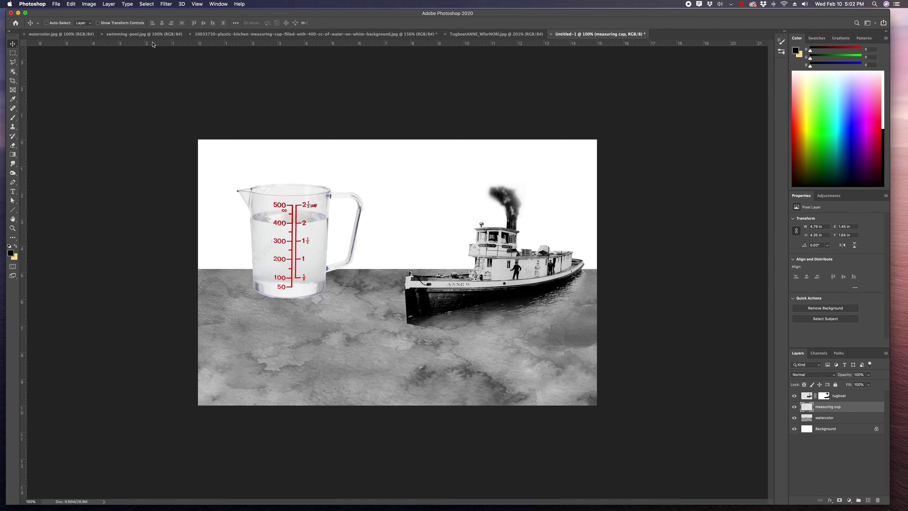
# Try selecting the cup's red measurement markings with Color Range at a fuzziness of 91, and clear that selection.
pyautogui.click(146, 4)
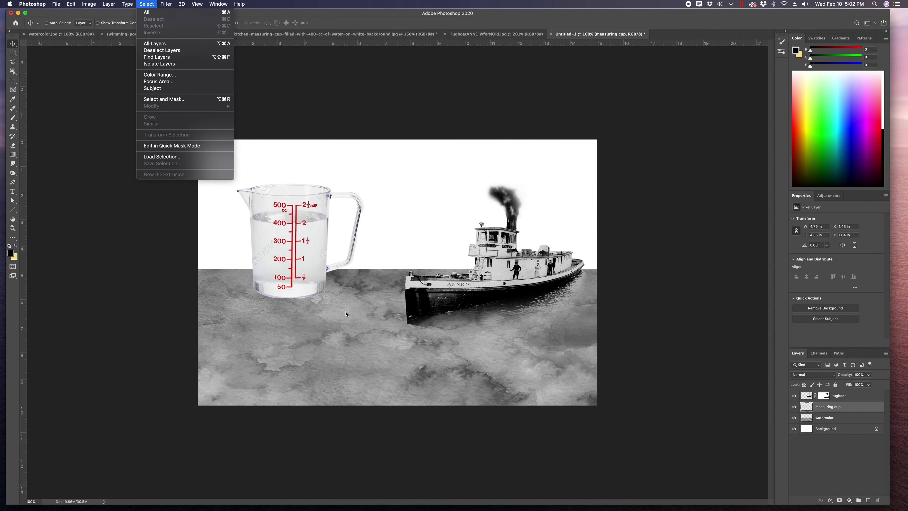
pyautogui.click(159, 74)
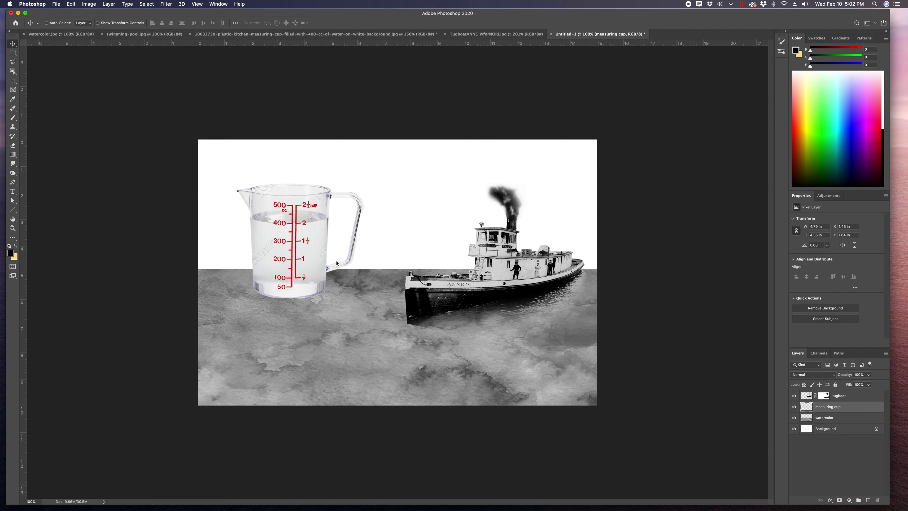
pyautogui.moveTo(324, 194); pyautogui.dragTo(373, 284)
pyautogui.keyDown('alt'); pyautogui.scroll(15, 251, 196); pyautogui.keyUp('alt')
pyautogui.keyDown('alt'); pyautogui.scroll(10, 251, 196); pyautogui.keyUp('alt')
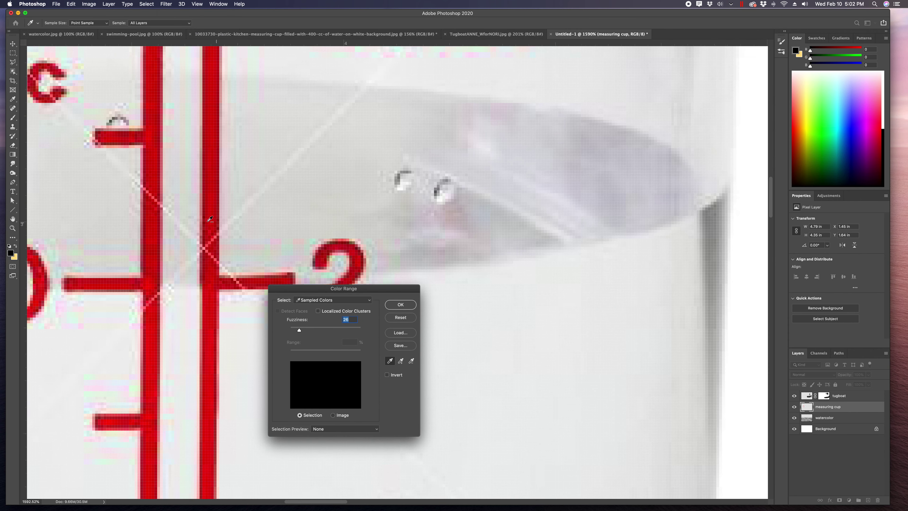
pyautogui.click(219, 188)
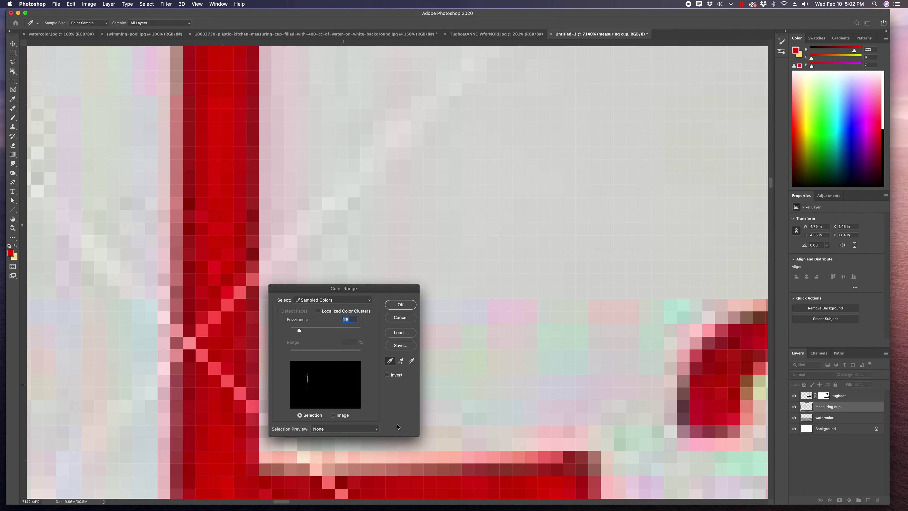
pyautogui.click(400, 305)
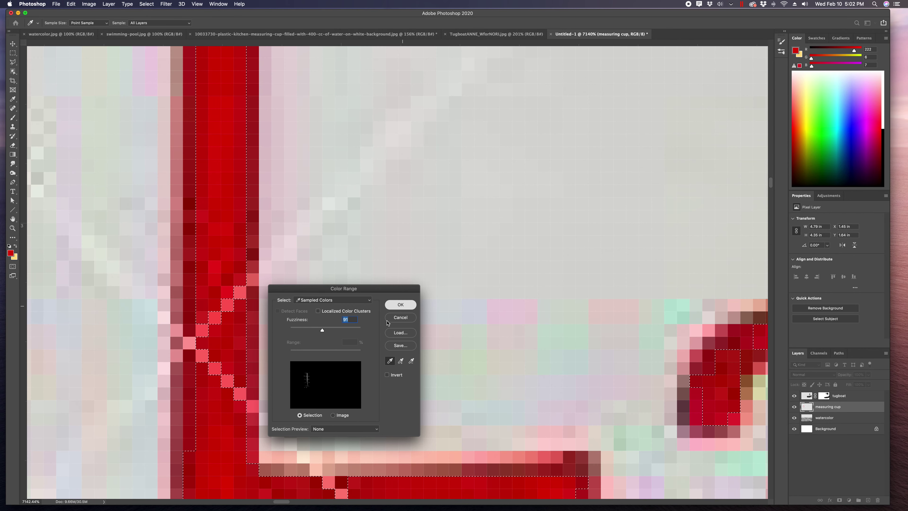
pyautogui.press('super+c')
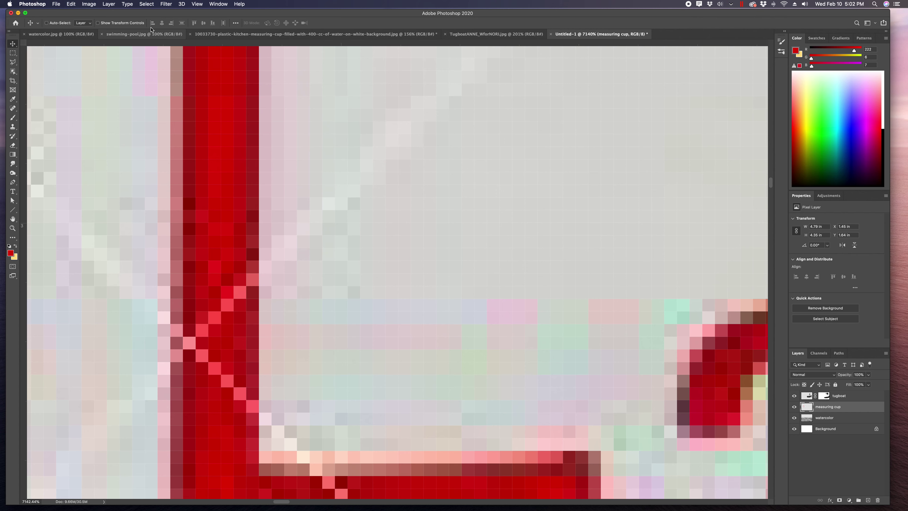
# Select the cup's red measurement markings with Color Range, using a sampled red and a fuzziness of 182.
pyautogui.click(147, 4)
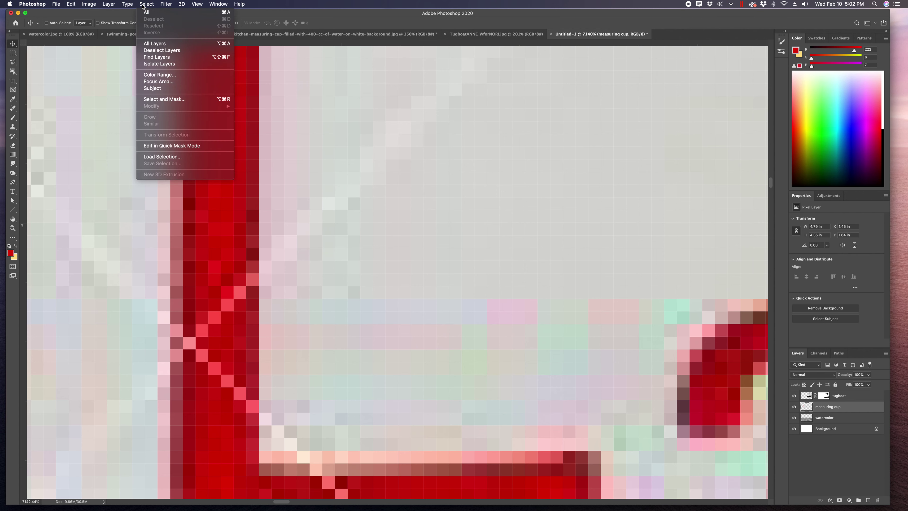
pyautogui.click(161, 75)
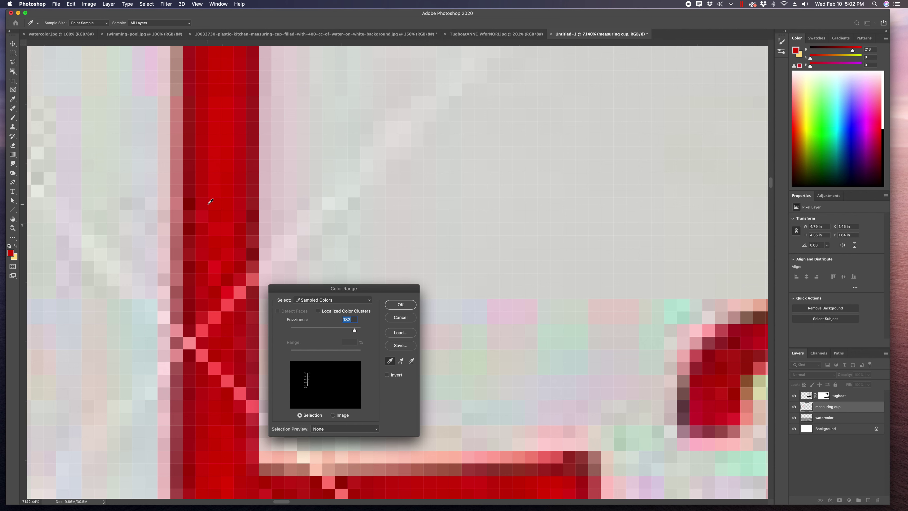
pyautogui.click(401, 306)
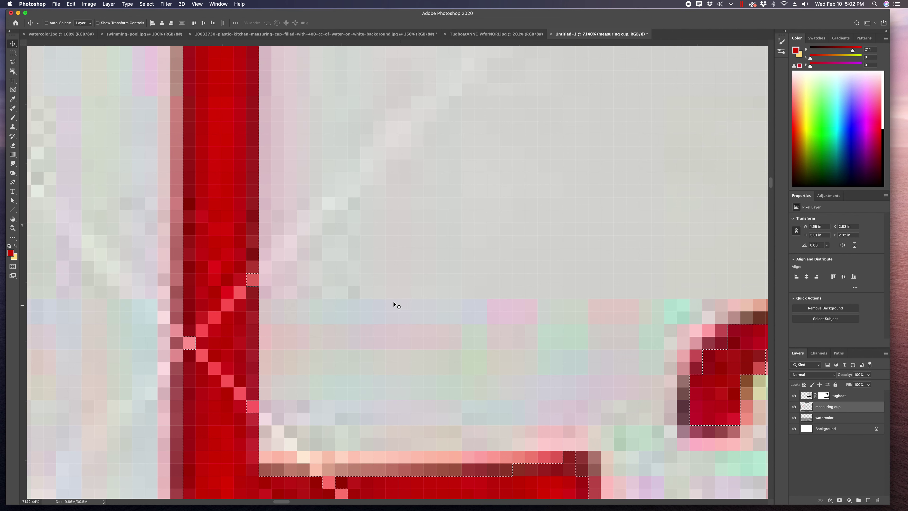
pyautogui.scroll(-15, 335, 282)
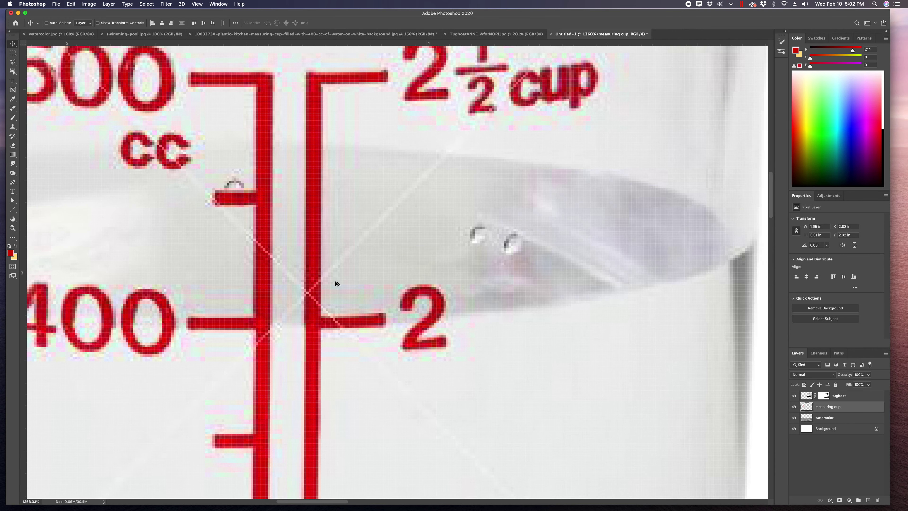
pyautogui.scroll(-5, 335, 283)
pyautogui.press('cmd+d')
pyautogui.scroll(4, 396, 272)
pyautogui.press('cmd+shift+d')
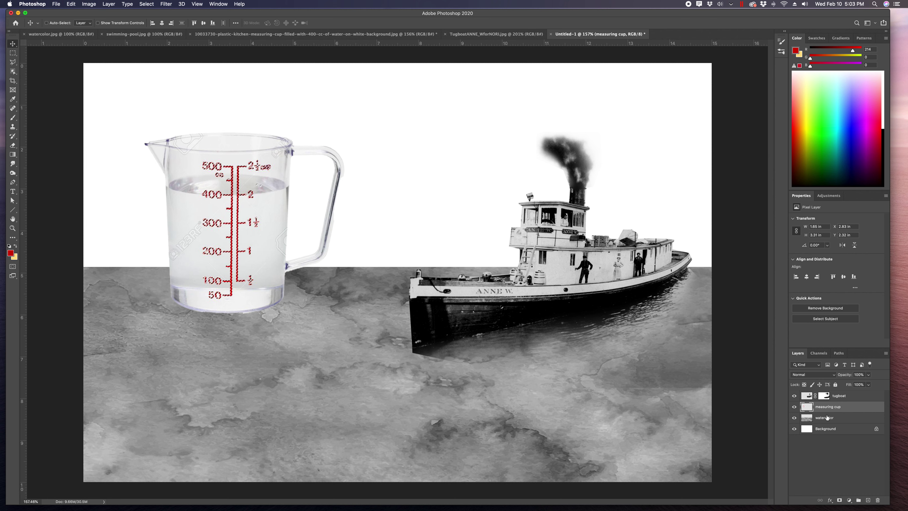
# Mask the measuring cup layer to the selected red markings and move the markings down onto the watercolor water.
pyautogui.click(840, 499)
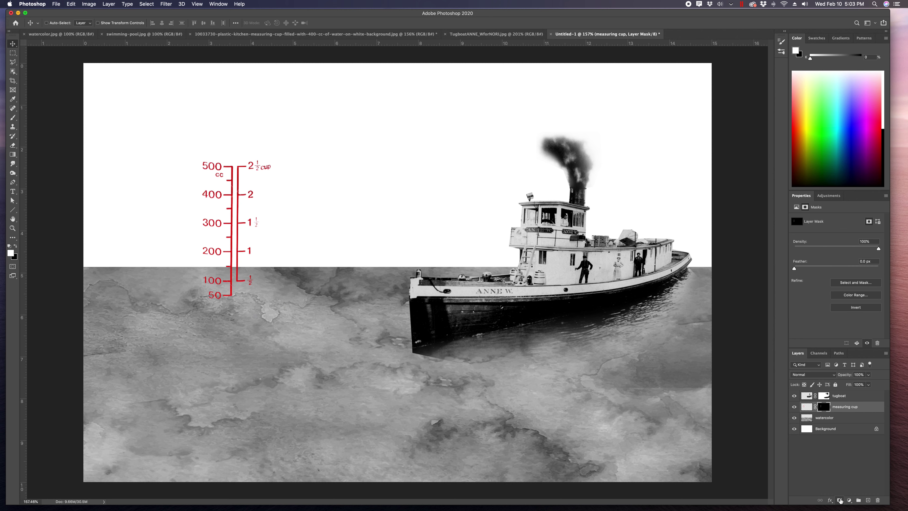
pyautogui.moveTo(237, 211); pyautogui.dragTo(213, 308)
# Stretch the red markings non-proportionally with Free Transform to about 113% width and 142% height, extending them toward the canvas's lower edge.
pyautogui.press('cmd+t')
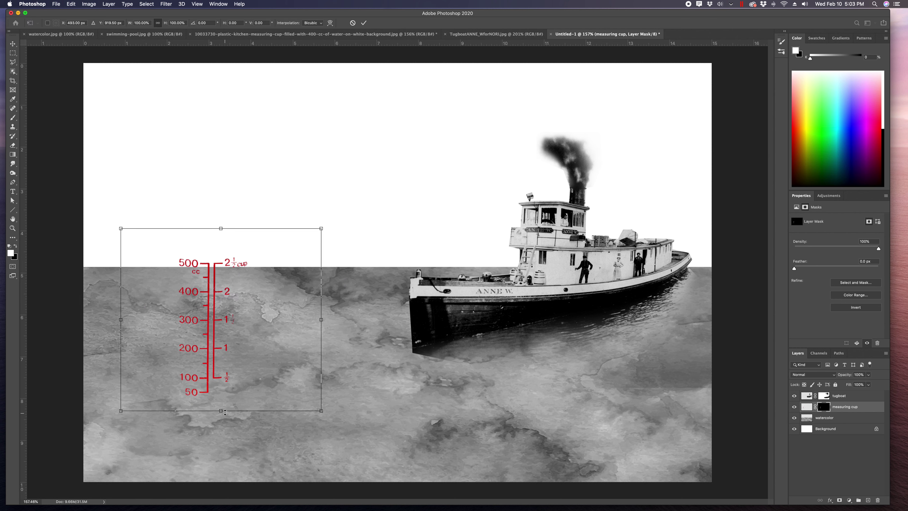
pyautogui.moveTo(222, 411); pyautogui.dragTo(225, 479)
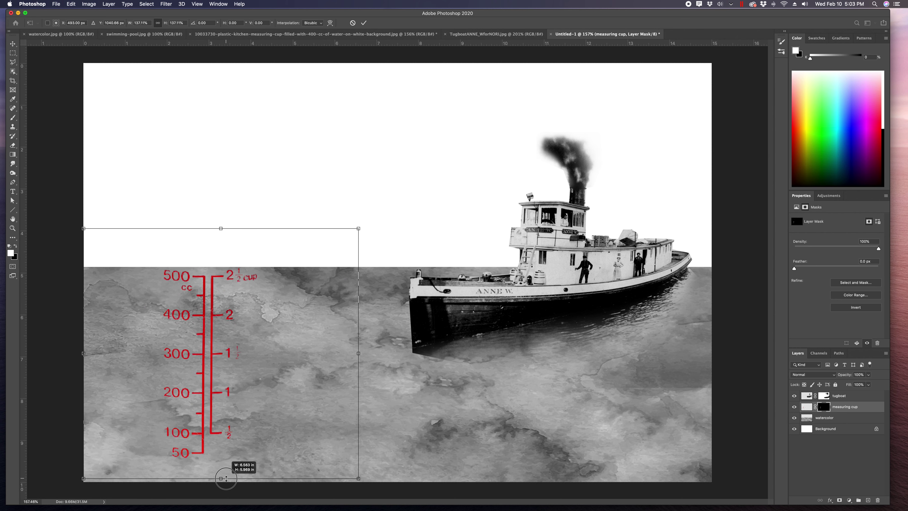
pyautogui.press('super+z')
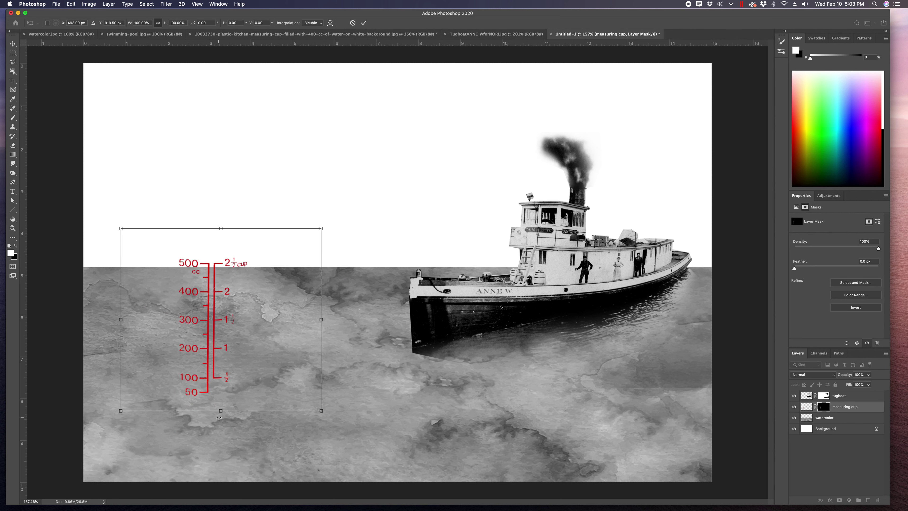
pyautogui.moveTo(221, 411); pyautogui.dragTo(227, 458)
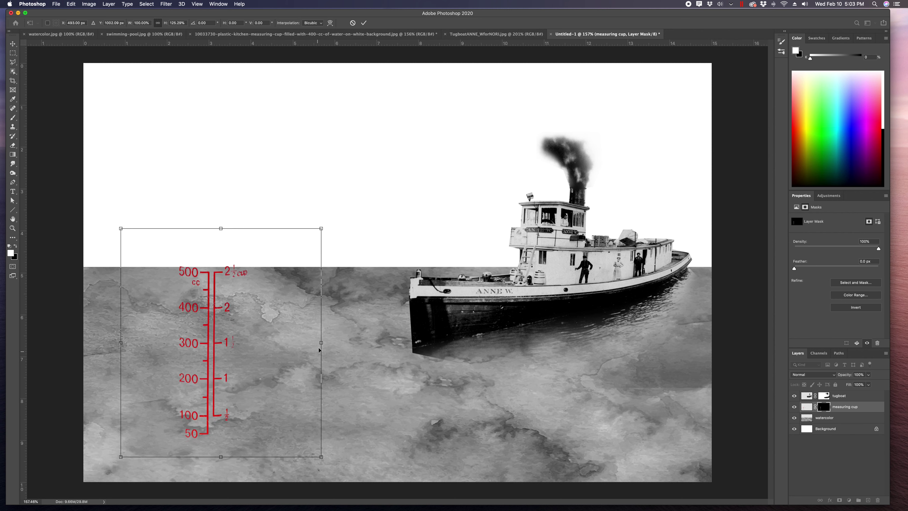
pyautogui.moveTo(321, 457); pyautogui.dragTo(347, 486)
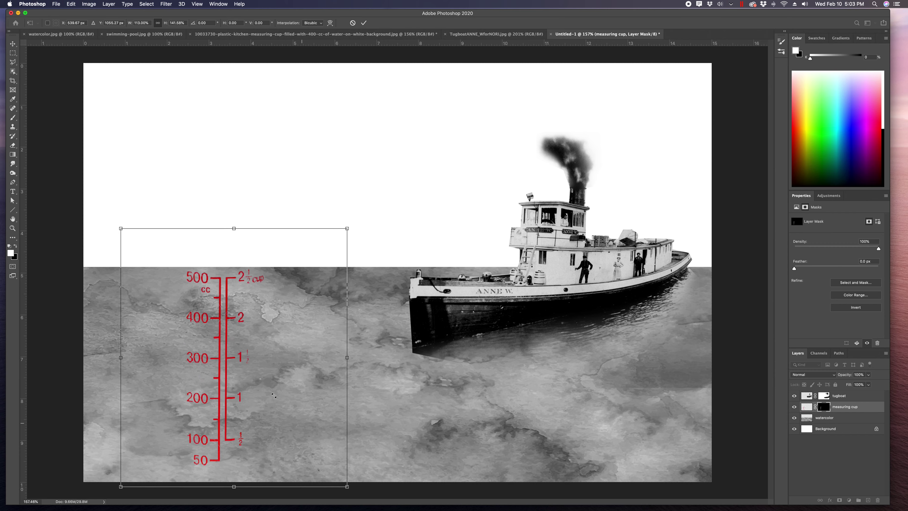
# Enlarge the red markings further up and outward, and place them left of the tugboat, spanning both sky and water.
pyautogui.press('cmd+minus')
pyautogui.moveTo(264, 251); pyautogui.dragTo(184, 158)
pyautogui.moveTo(275, 297); pyautogui.dragTo(314, 292)
pyautogui.press('Return')
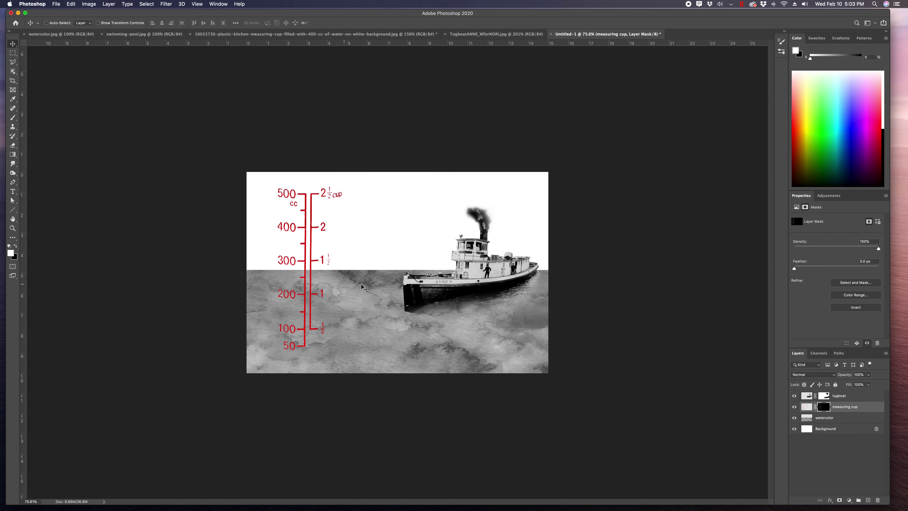